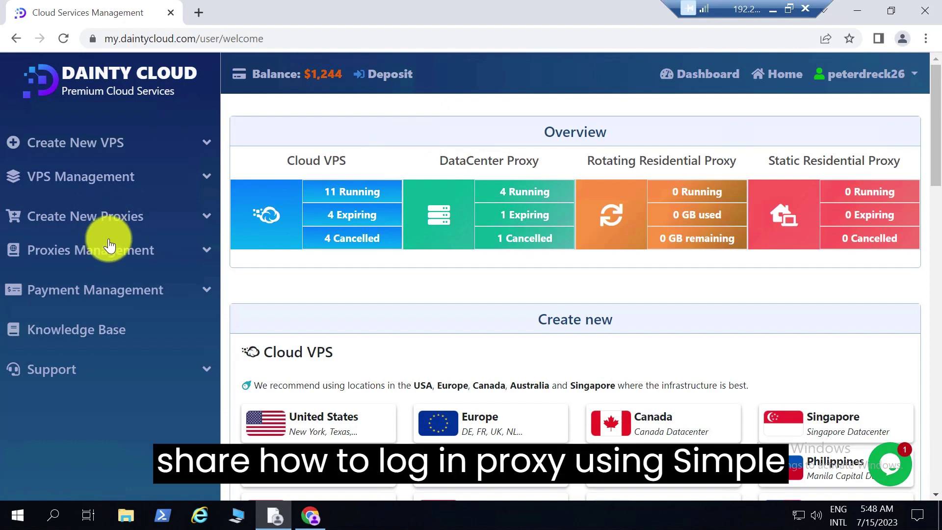
- Open Dainty Cloud's Running Proxies list and select the fourth proxy's connection string
left_click(107, 245)
left_click(71, 288)
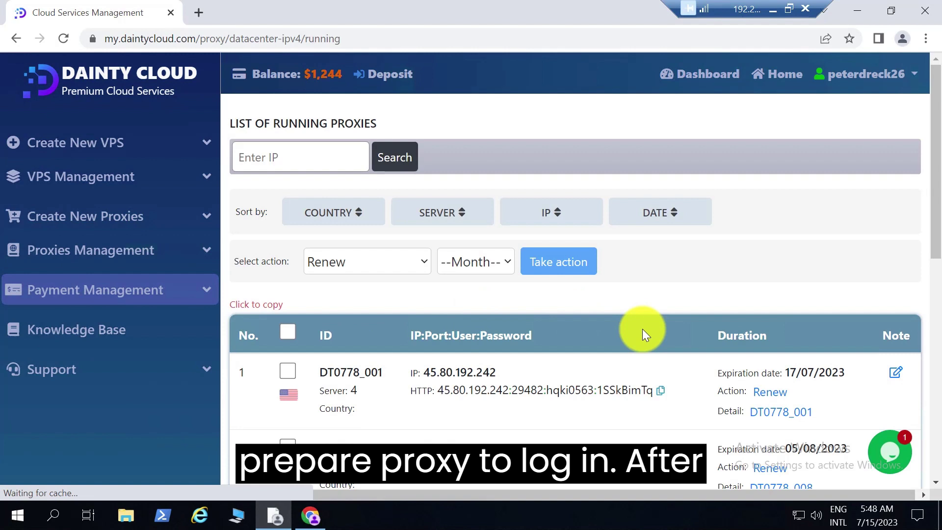
scroll(644, 325, "down", 3)
scroll(645, 325, "down", 3)
scroll(553, 271, "up", 2)
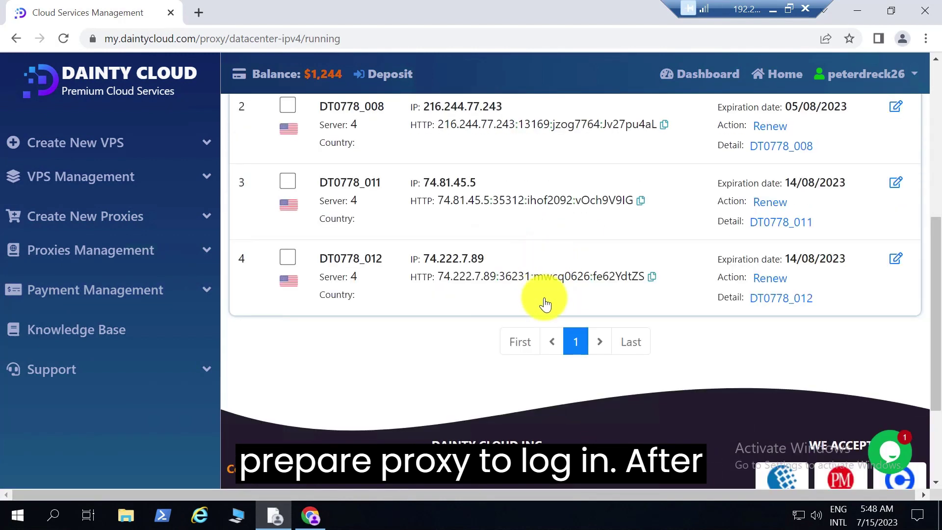
mouse_move(647, 275)
left_mouse_down()
mouse_move(474, 278)
mouse_move(473, 311)
left_mouse_up()
- Resize Chrome beside Dainty Cloud and open the Simple Proxy Switcher store listing
left_click(589, 248)
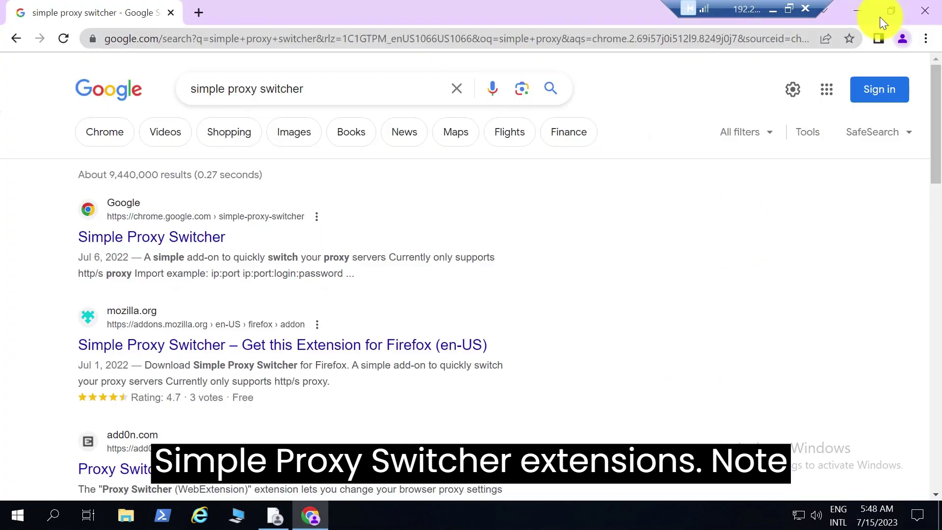
left_click(891, 11)
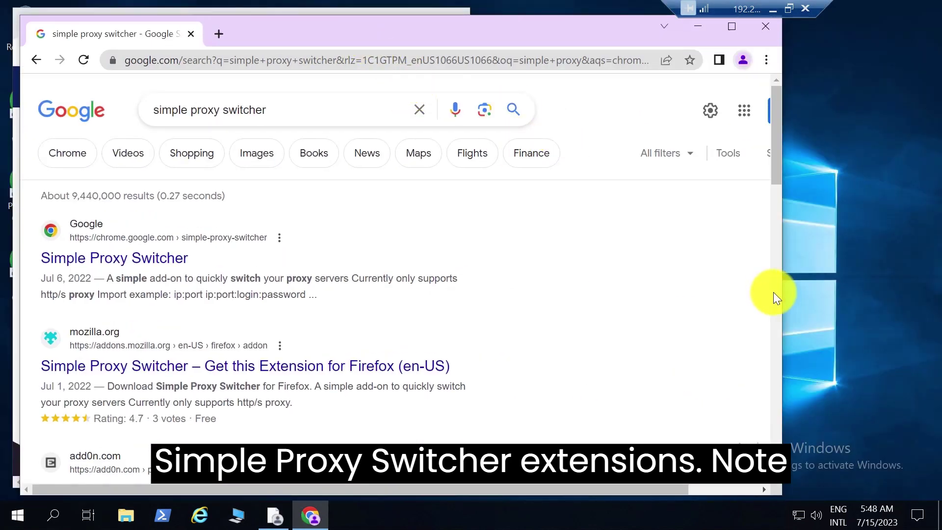
left_click_drag(783, 290, 422, 256)
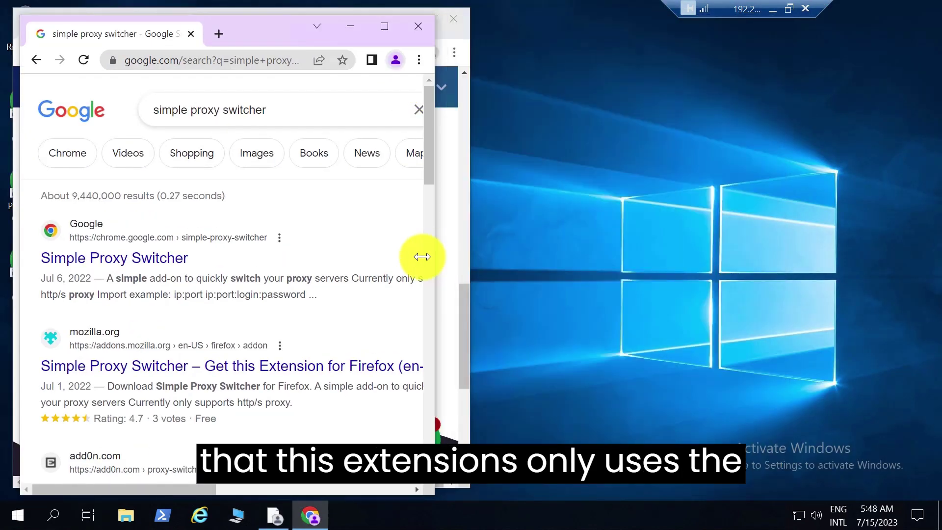
left_click_drag(320, 30, 800, 68)
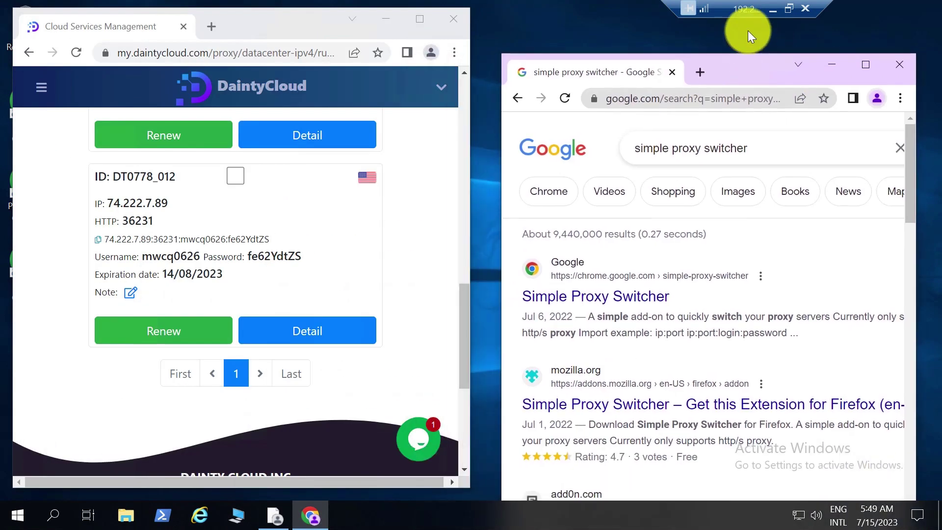
left_click_drag(748, 30, 701, 28)
left_click(729, 112)
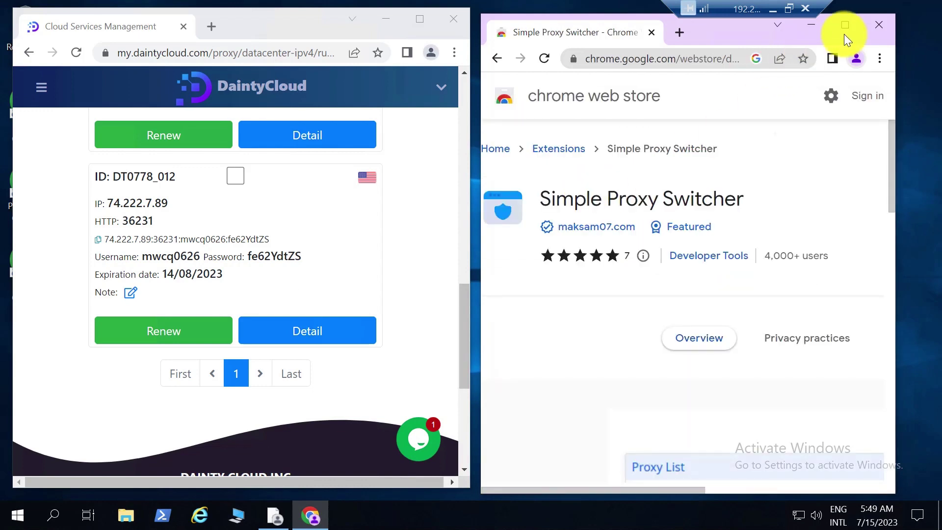
- Maximize the window and add the Simple Proxy Switcher extension to Chrome
left_click(844, 28)
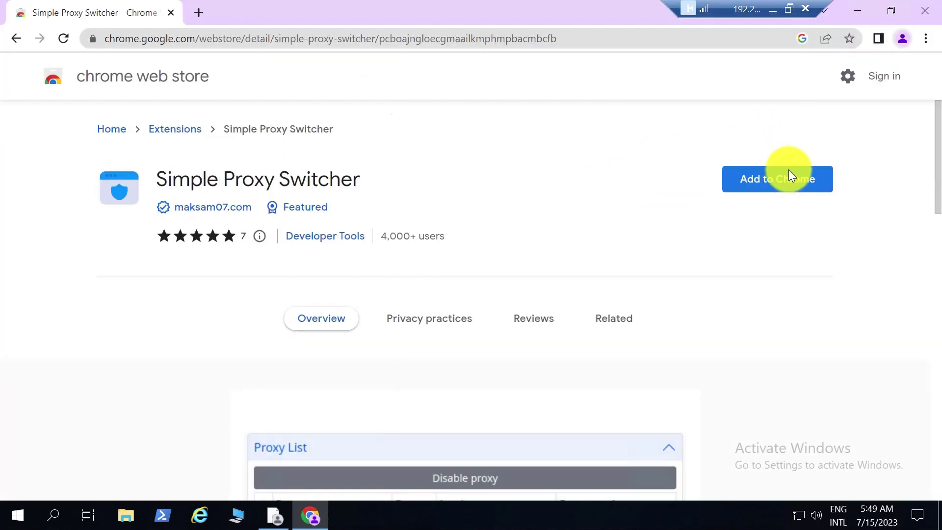
left_click(788, 176)
left_click(510, 166)
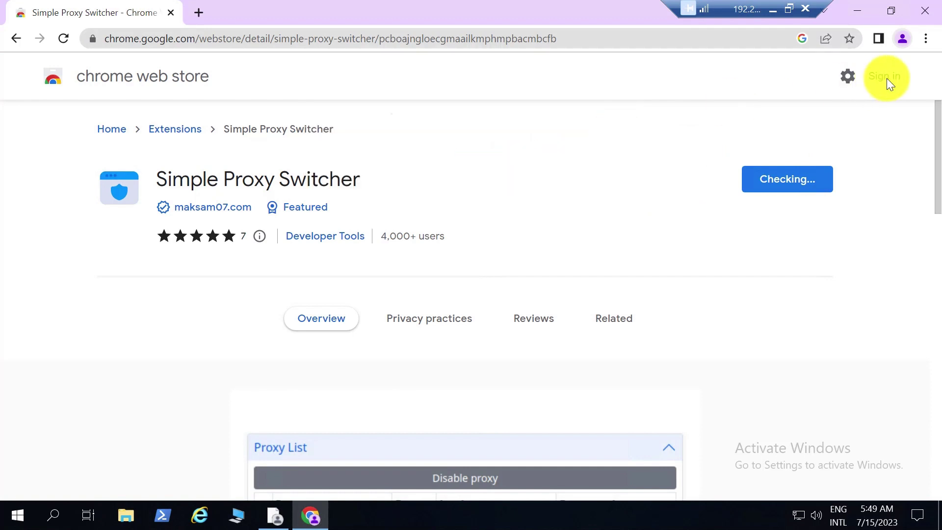
- Pin Simple Proxy Switcher to the toolbar and copy DT0778_012's connection string
left_click(855, 39)
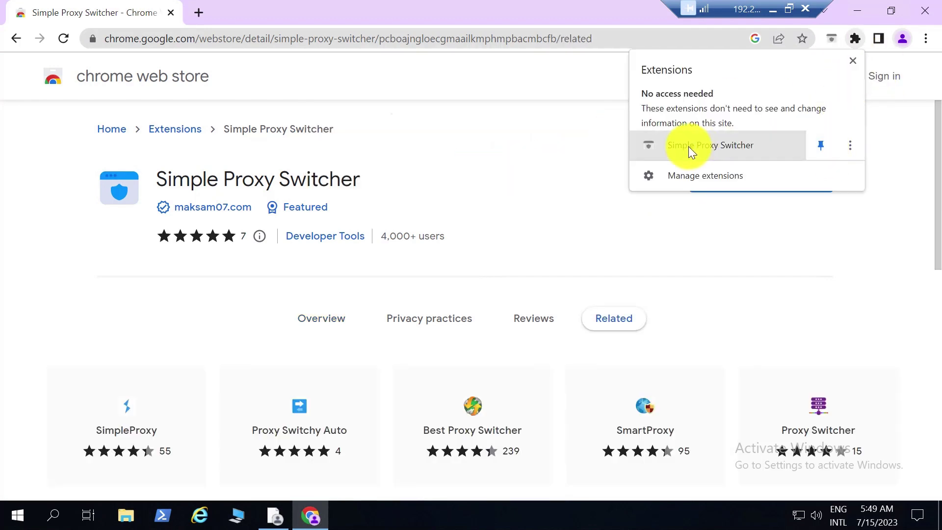
left_click(891, 11)
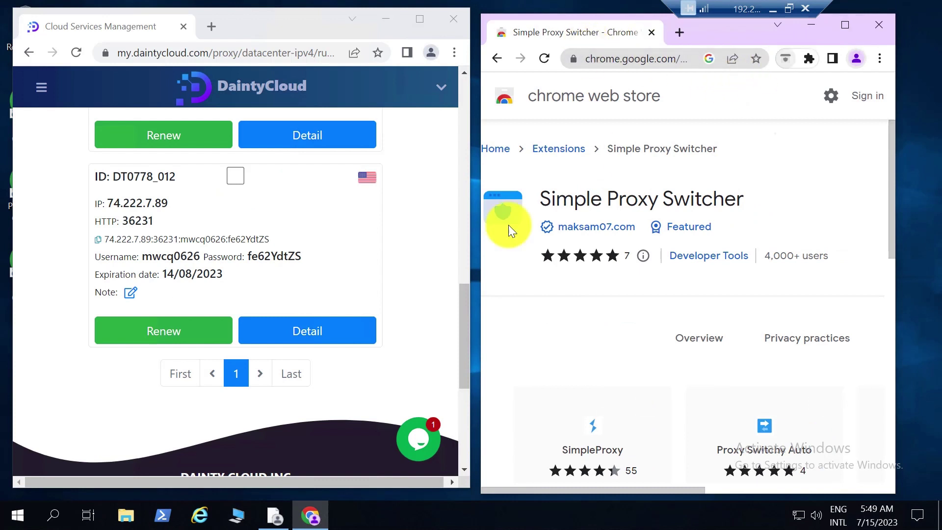
scroll(227, 284, "up", 1)
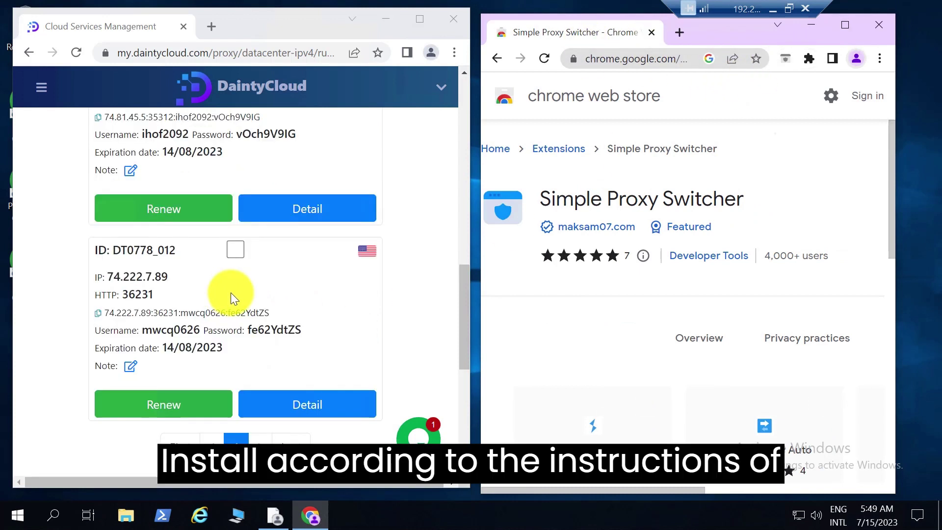
left_click(163, 314)
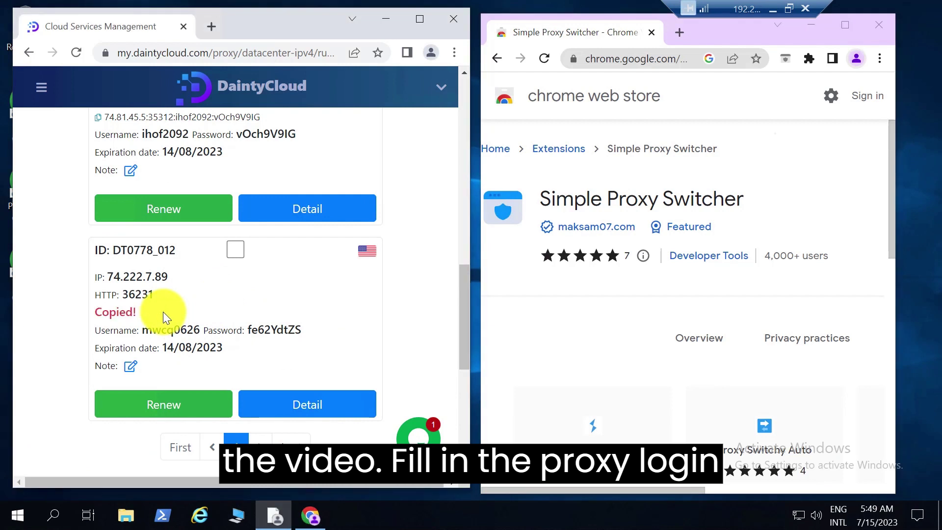
- Open Simple Proxy Switcher's Import Proxy section and review the accepted proxy string formats
left_click(787, 59)
left_click(742, 156)
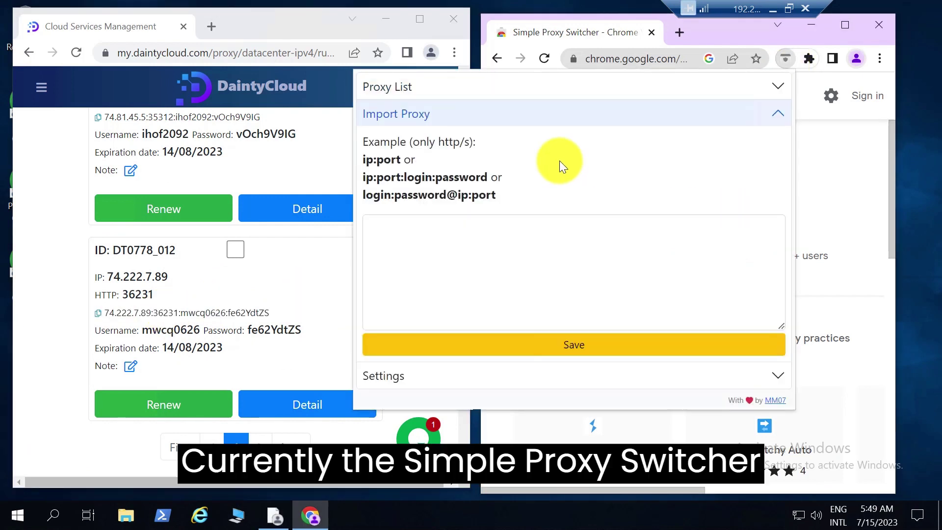
left_click(415, 237)
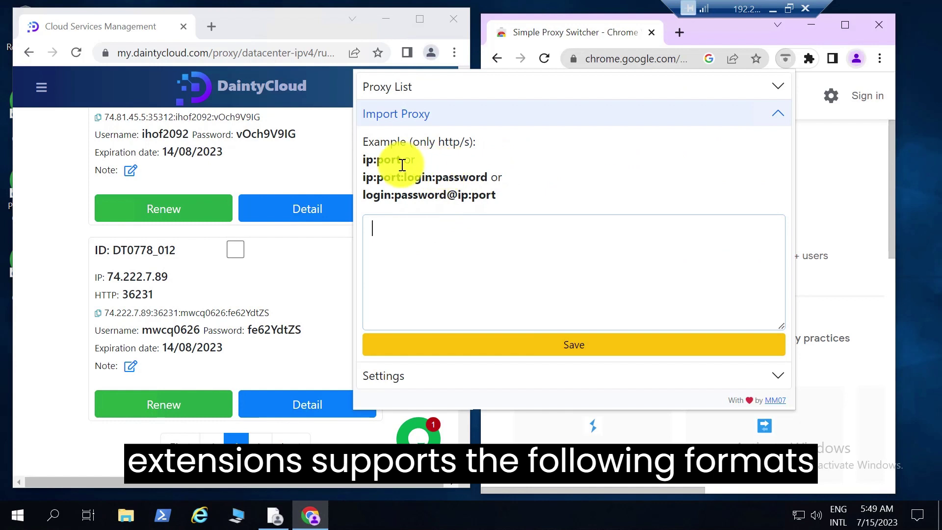
left_click_drag(417, 160, 363, 159)
left_click_drag(488, 178, 370, 175)
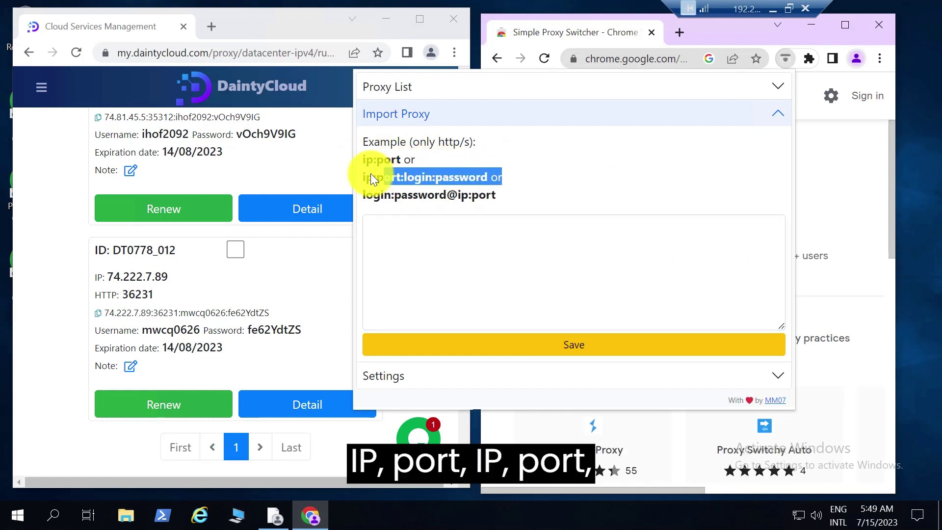
left_click_drag(496, 195, 378, 197)
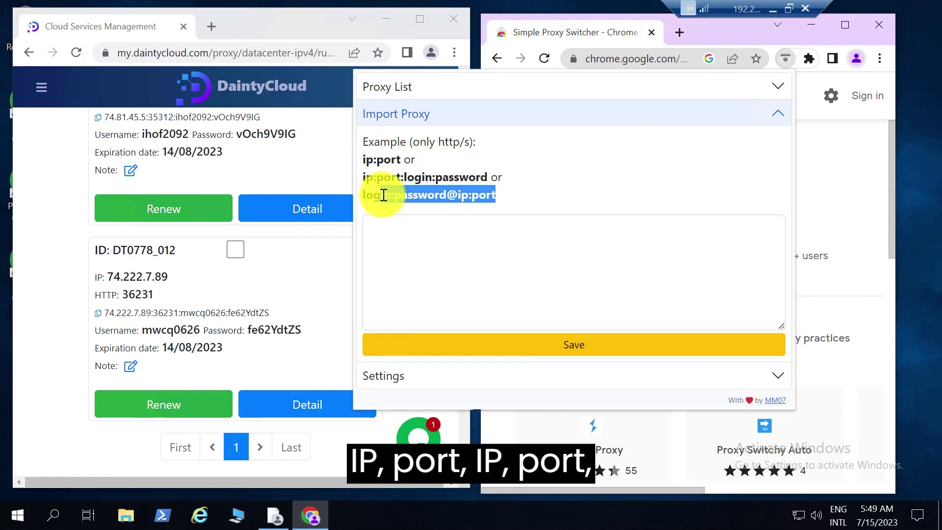
- Paste the DT0778_012 ip:port:login:password string and save it to the proxy list
left_click(416, 247)
key("ctrl+v")
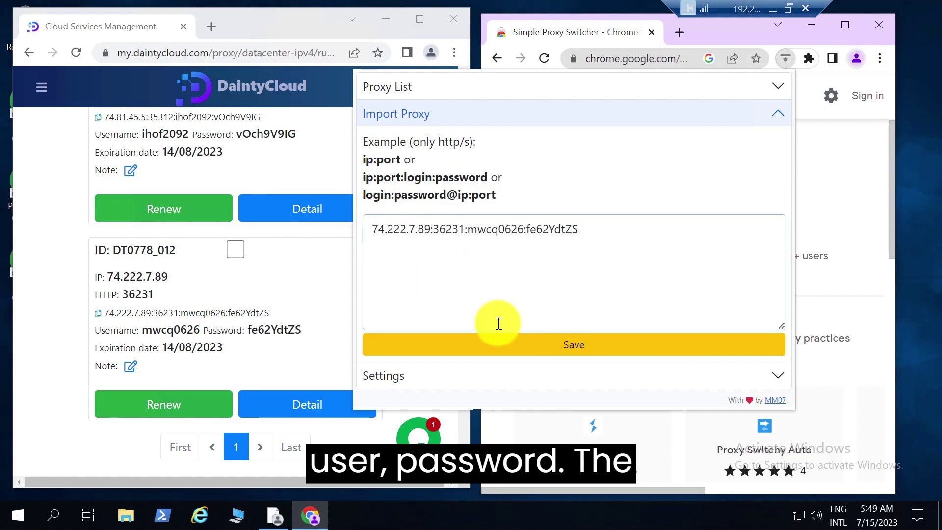
left_click(571, 346)
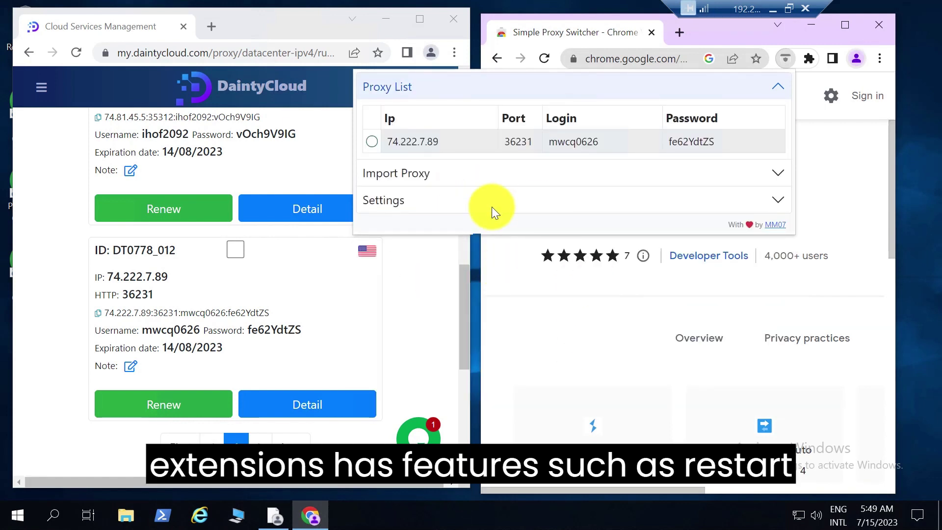
- Enable 'Reload all other tabs' in the proxy-change Settings
left_click(473, 203)
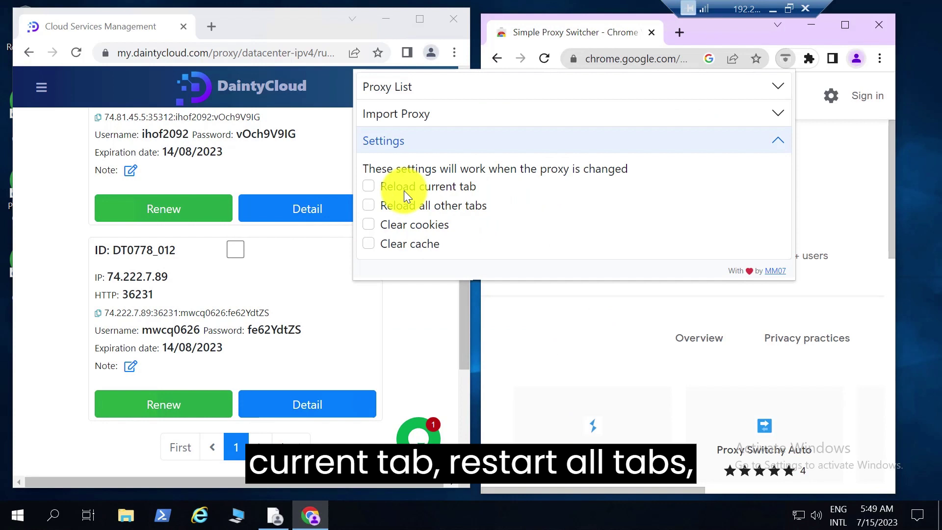
left_click(369, 205)
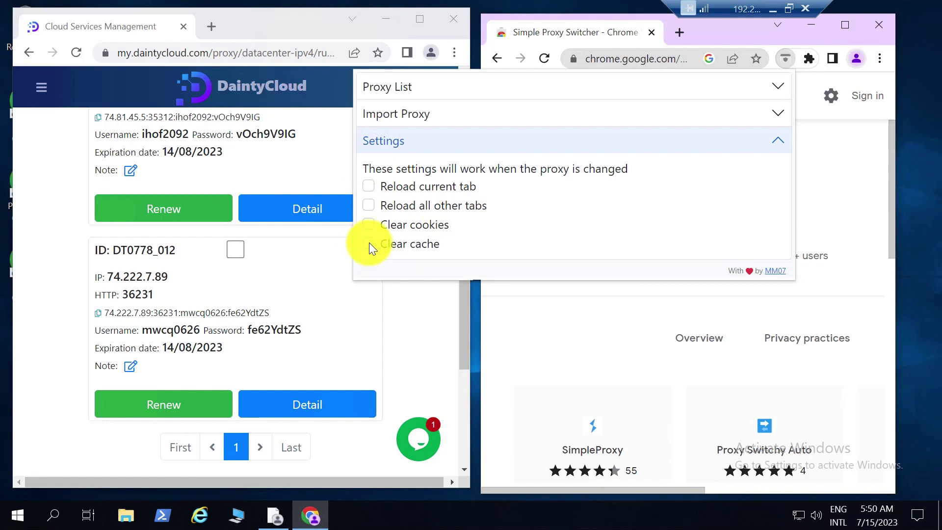
left_click(480, 138)
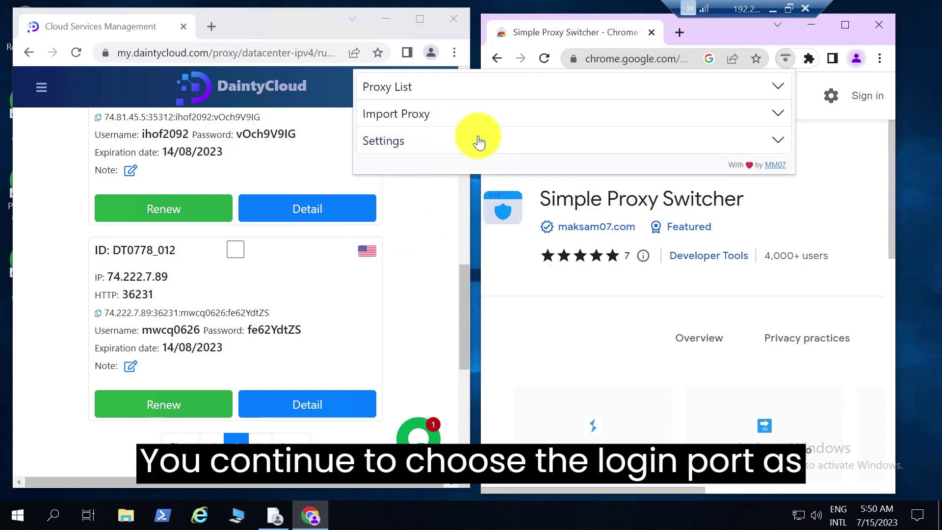
- Activate the 74.222.7.89 proxy from the Proxy List
left_click(416, 90)
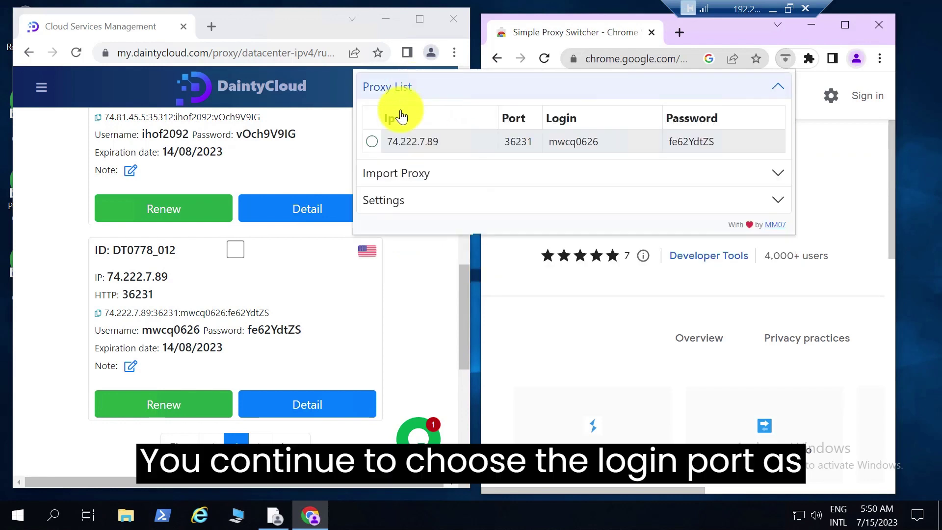
left_click(372, 147)
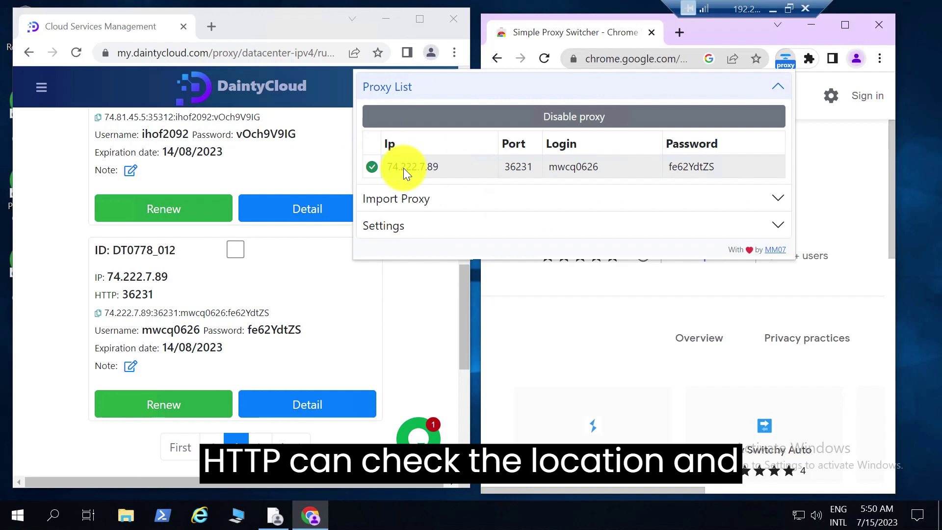
left_click_drag(413, 164, 438, 167)
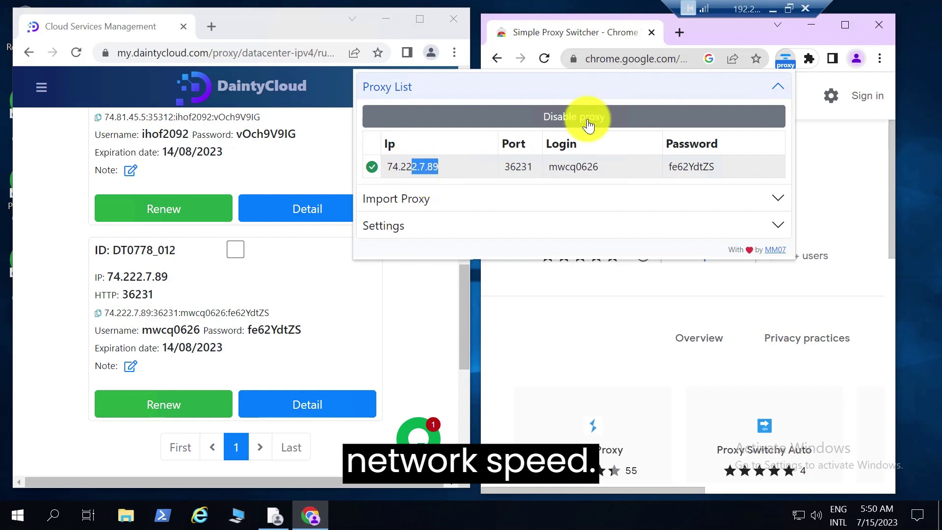
left_click(680, 33)
type("ip lo")
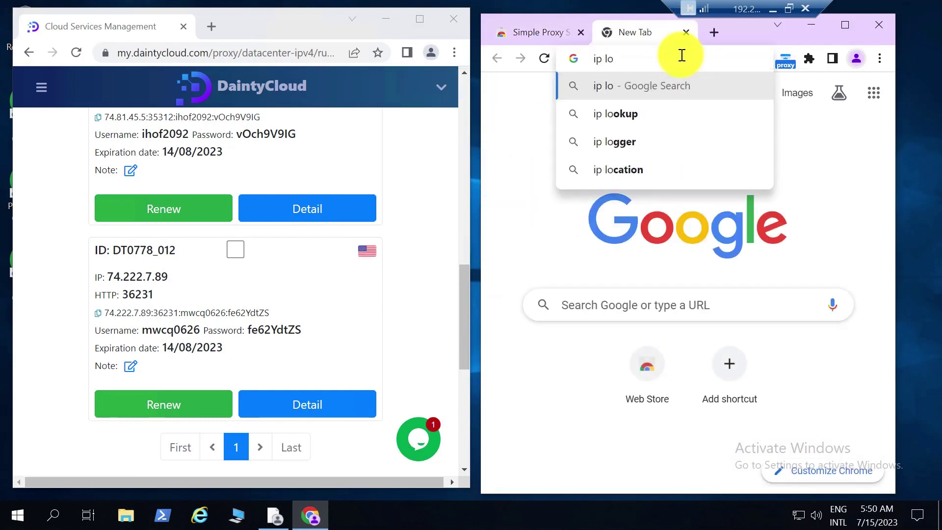
type("cation")
key("Return")
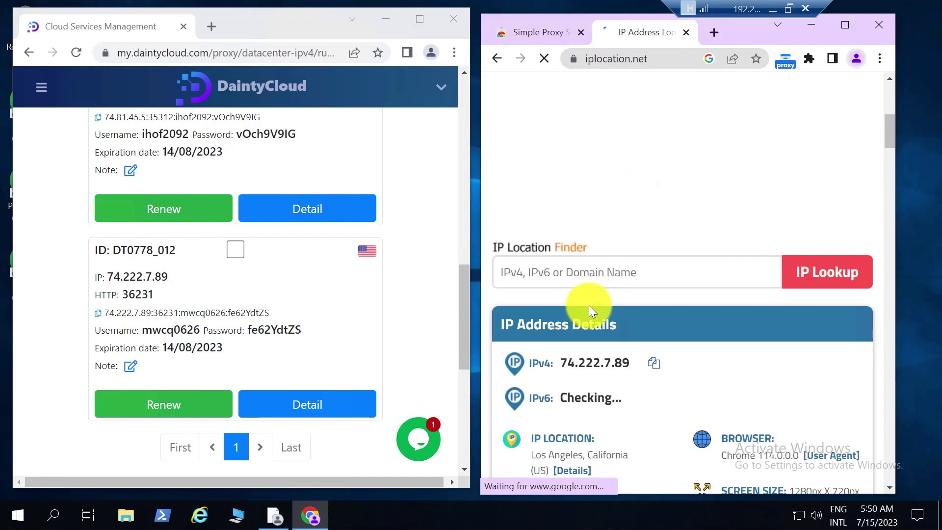
scroll(625, 355, "down", 1)
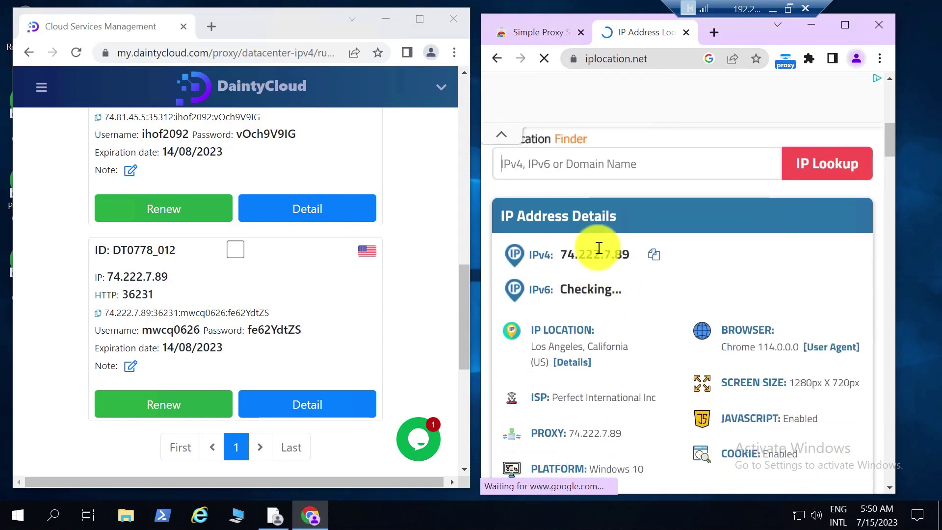
left_click_drag(567, 255, 632, 255)
left_click_drag(136, 276, 168, 277)
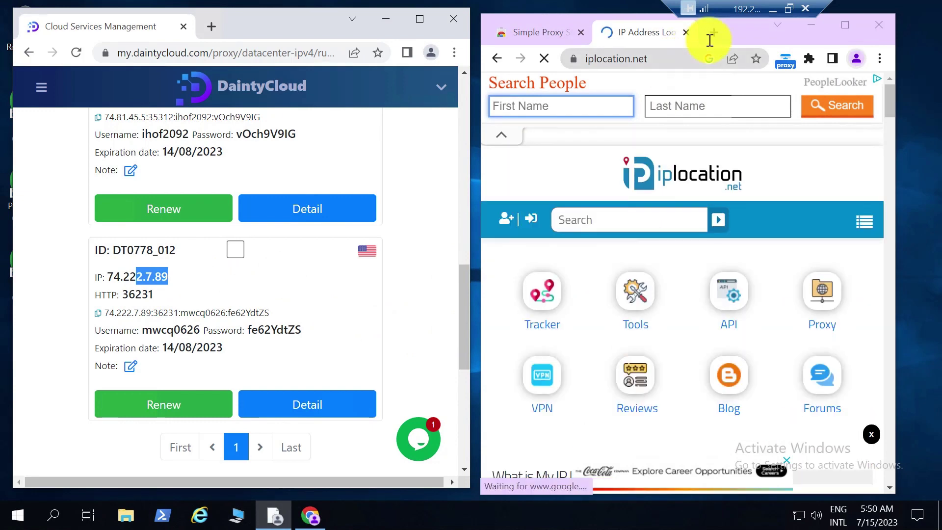
- Run fast.com's speed test from a 'test fast' search, then show latency and upload details
left_click(713, 32)
left_click(673, 60)
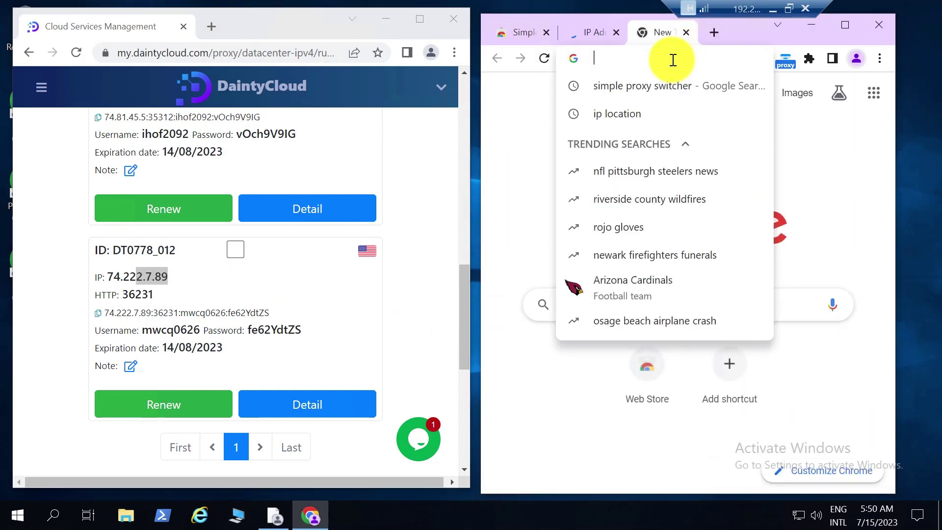
type("tesst")
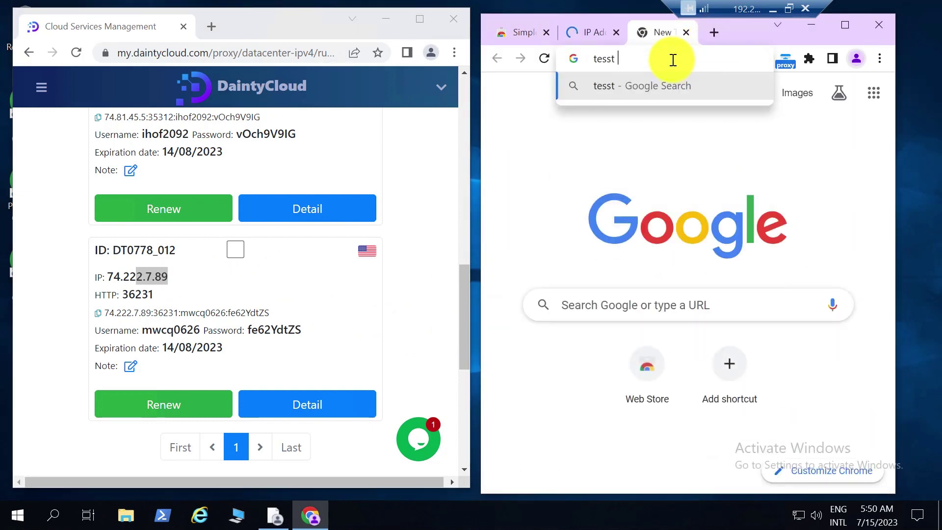
type("t")
key("Return")
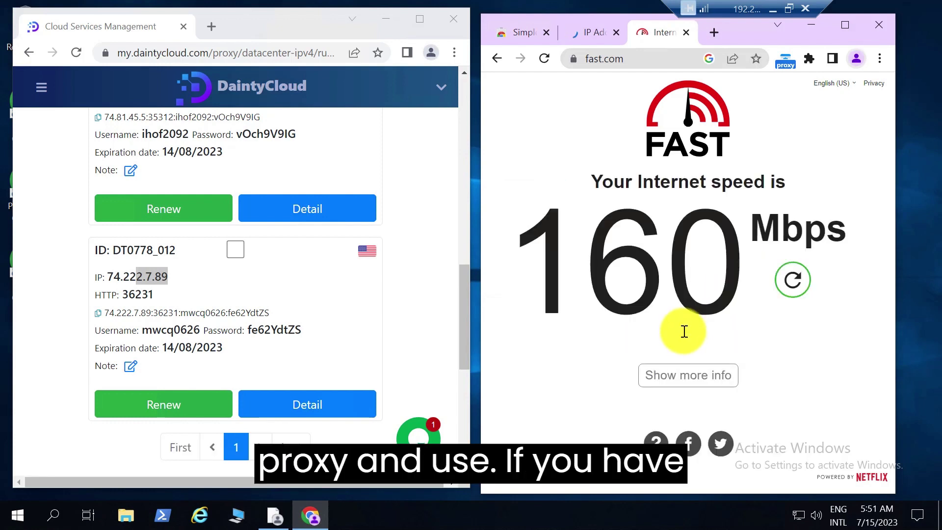
left_click(727, 385)
scroll(319, 233, "up", 10)
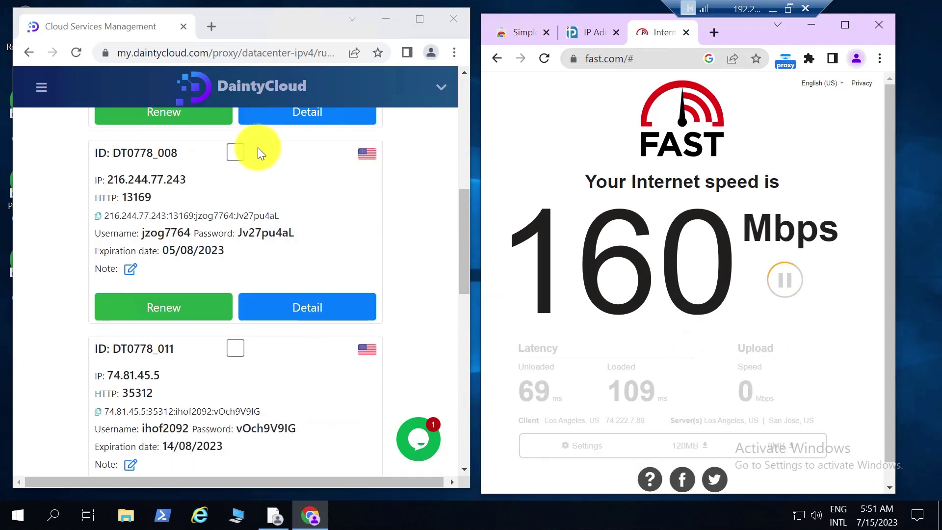
scroll(258, 147, "up", 3)
scroll(262, 182, "up", 4)
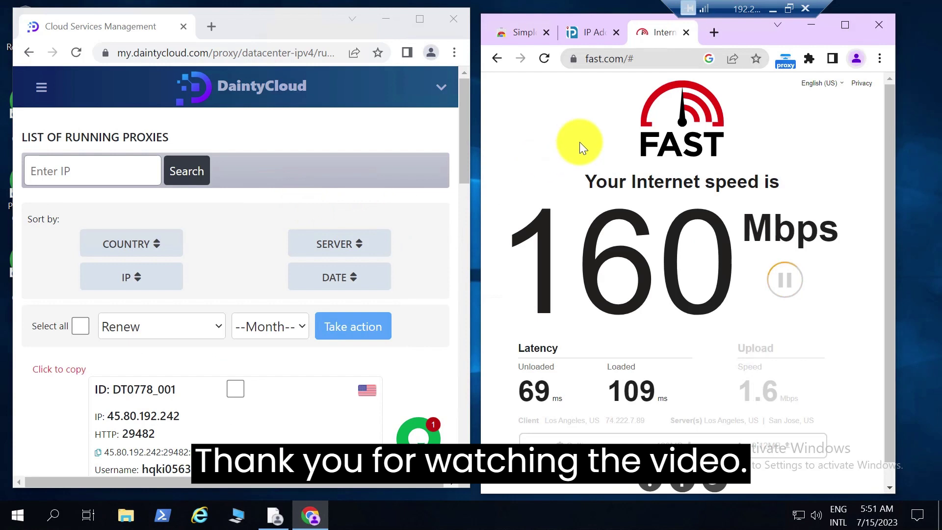